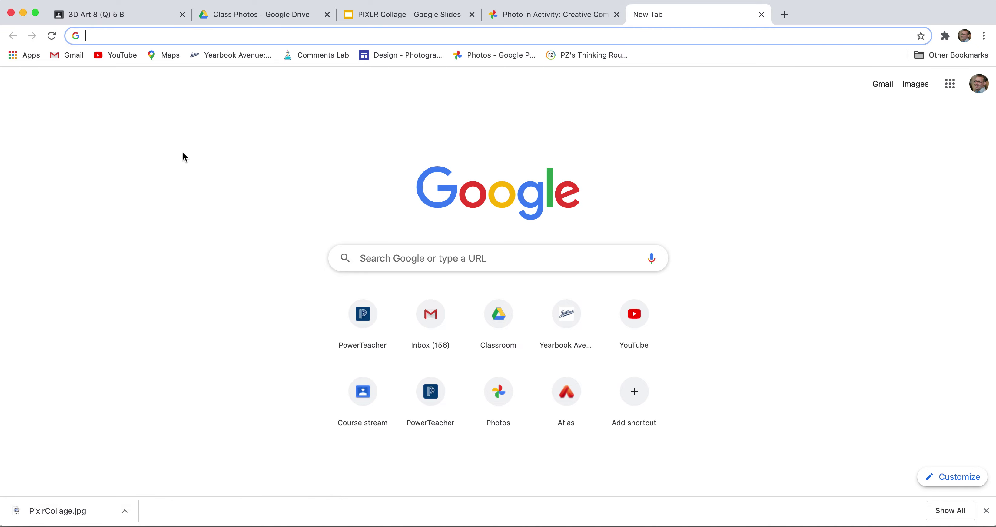
Step: Enter 'pixlr' in the Chrome address bar to load the pixlr.com photo editor
{"action": "type", "text": "pixlr.com"}
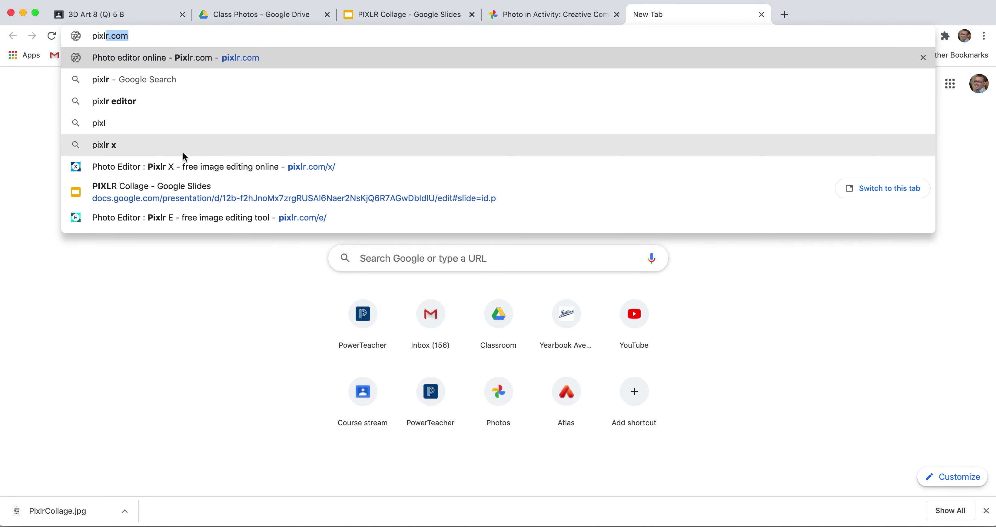
{"action": "key", "text": "Return"}
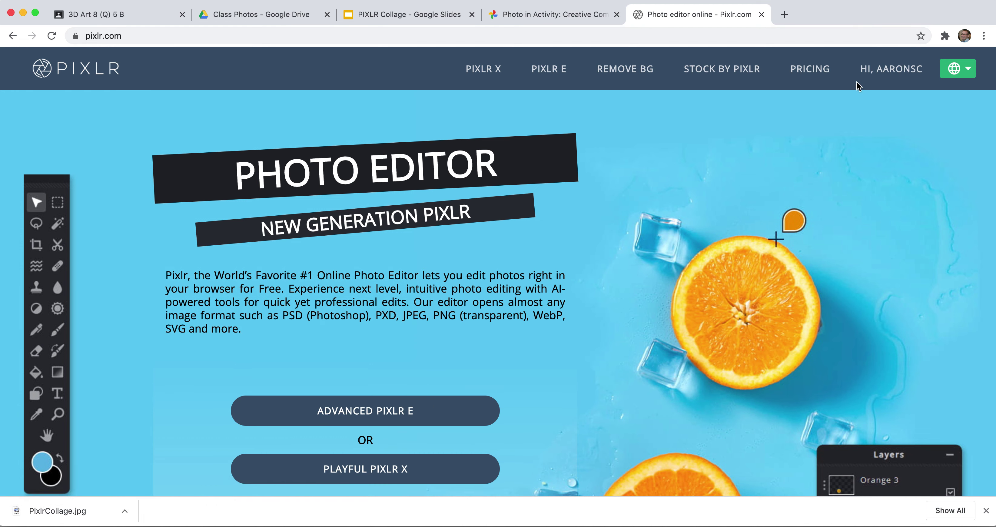
{"action": "mouse_move", "coordinate": [875, 72]}
{"action": "left_click", "coordinate": [876, 103]}
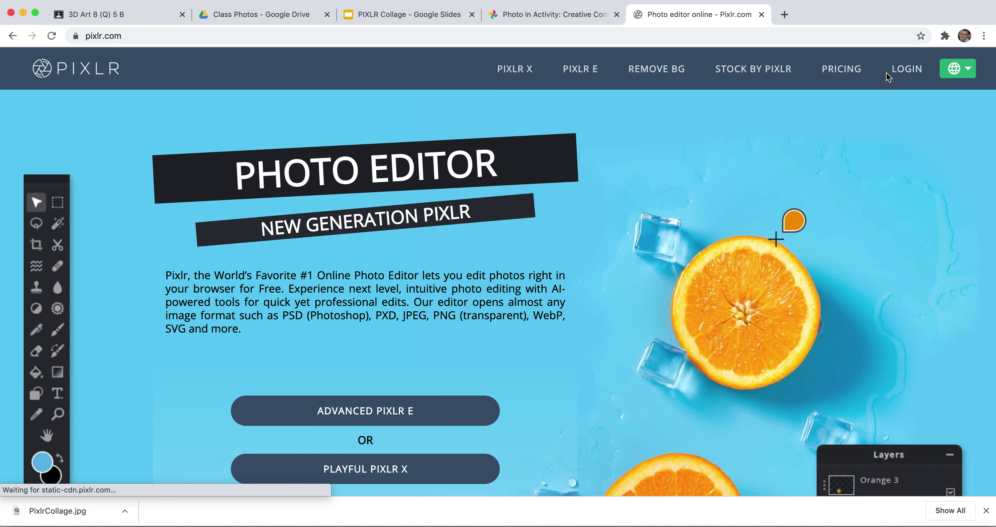
{"action": "left_click", "coordinate": [913, 71]}
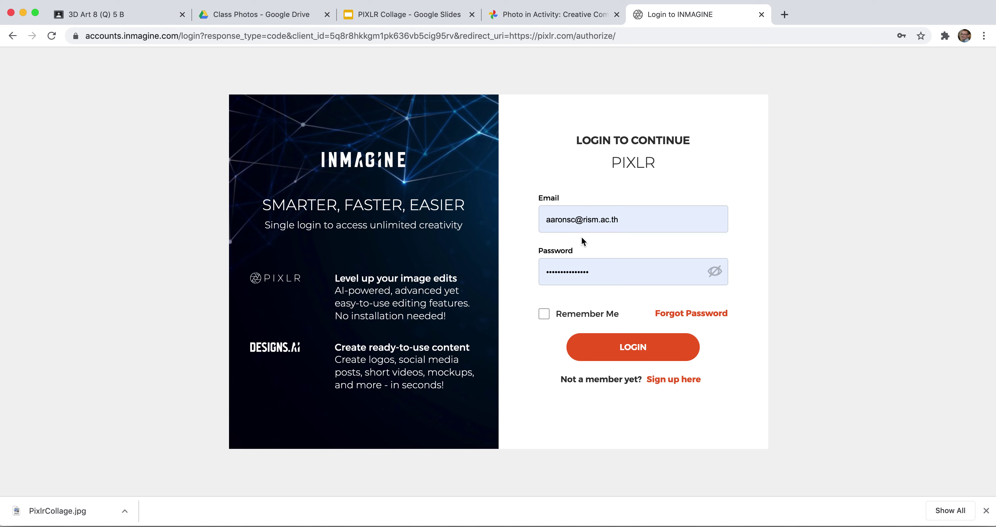
{"action": "left_click", "coordinate": [638, 358]}
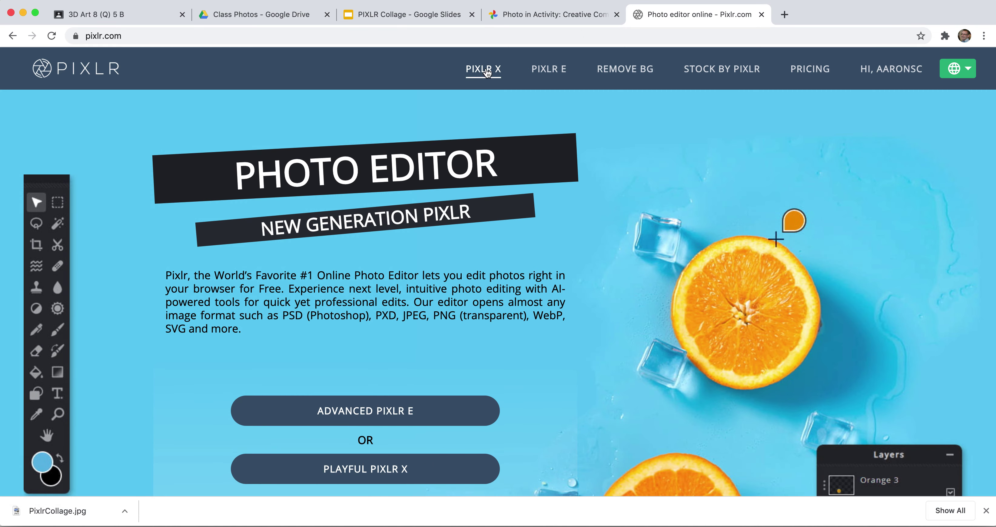
Step: Launch Pixlr X and make a new image named Collage, 4096 wide by 1024 high
{"action": "left_click", "coordinate": [482, 74]}
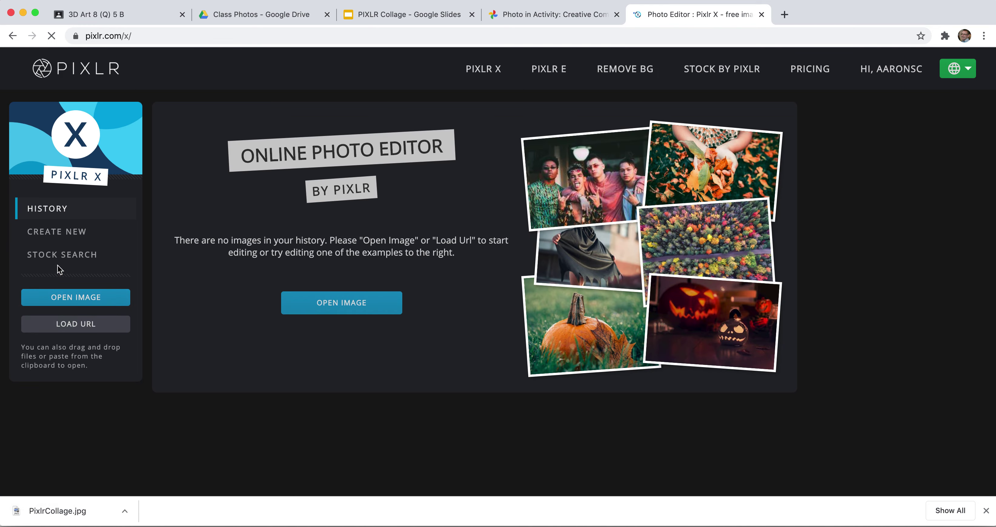
{"action": "left_click", "coordinate": [55, 234]}
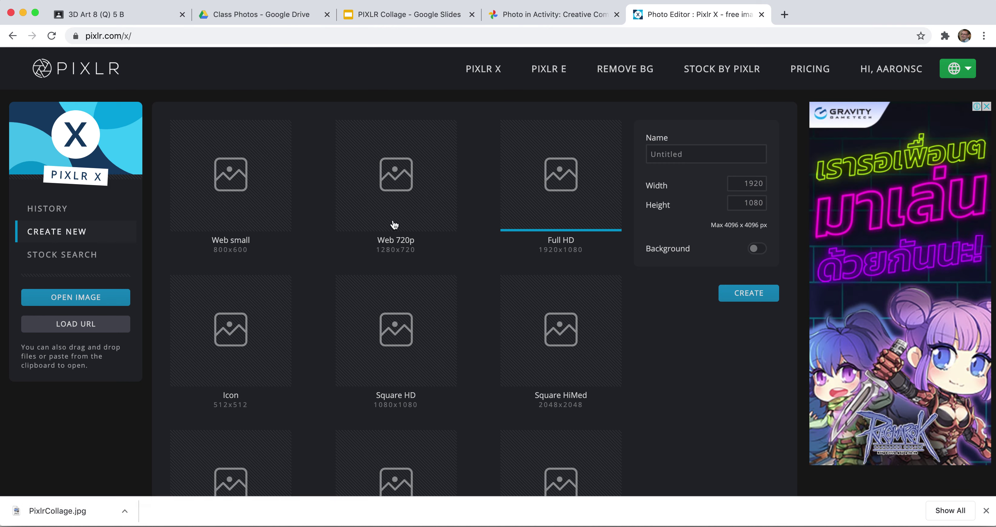
{"action": "left_click_drag", "start_coordinate": [687, 156], "coordinate": [637, 154]}
{"action": "type", "text": "Collage"}
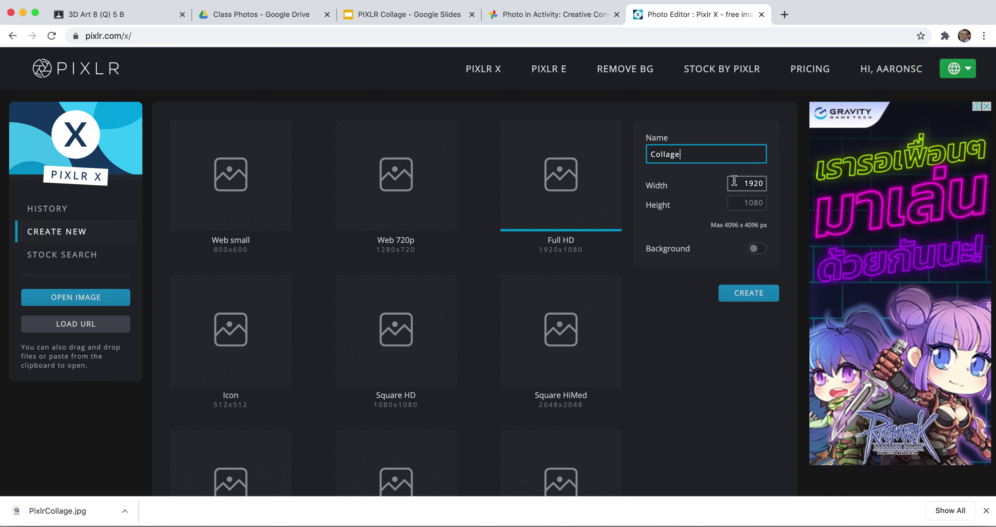
{"action": "left_click", "coordinate": [763, 184]}
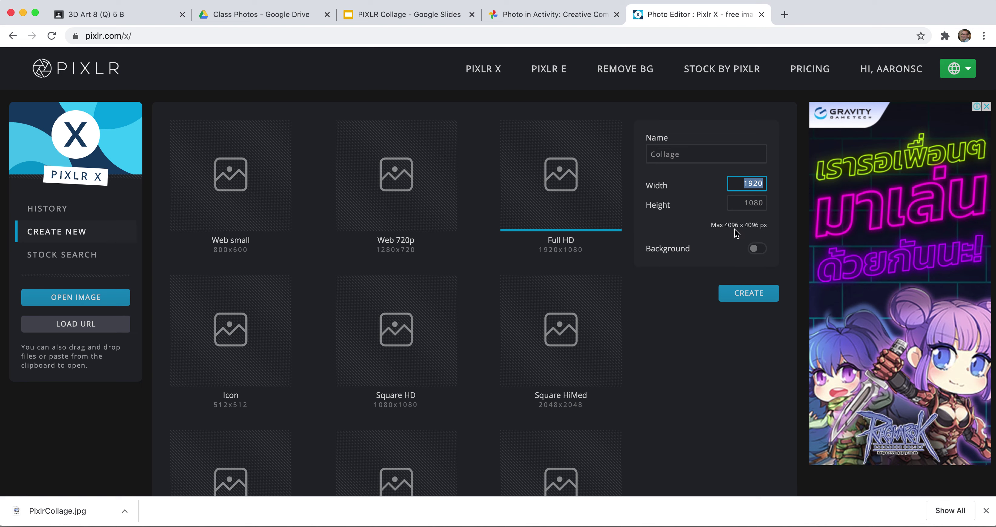
{"action": "type", "text": "4096"}
{"action": "left_click", "coordinate": [737, 203]}
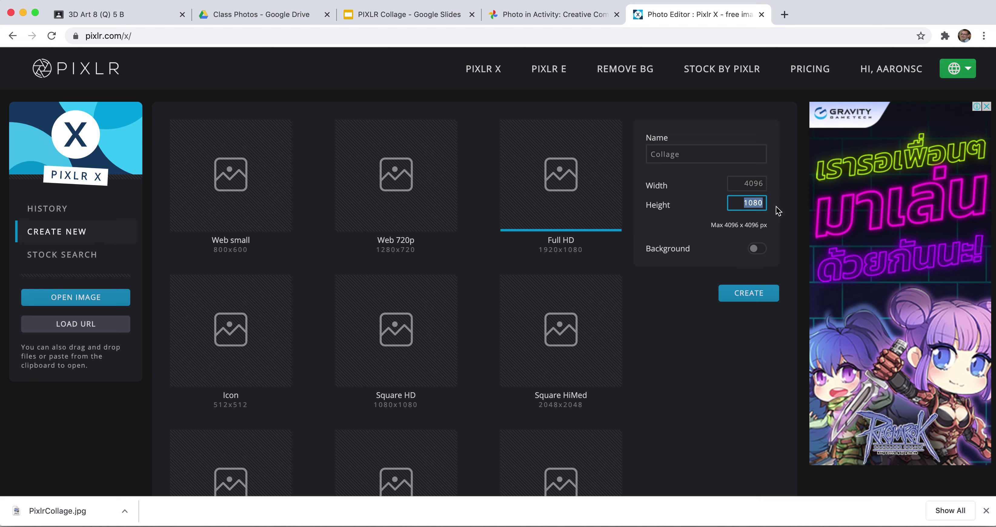
{"action": "type", "text": "1"}
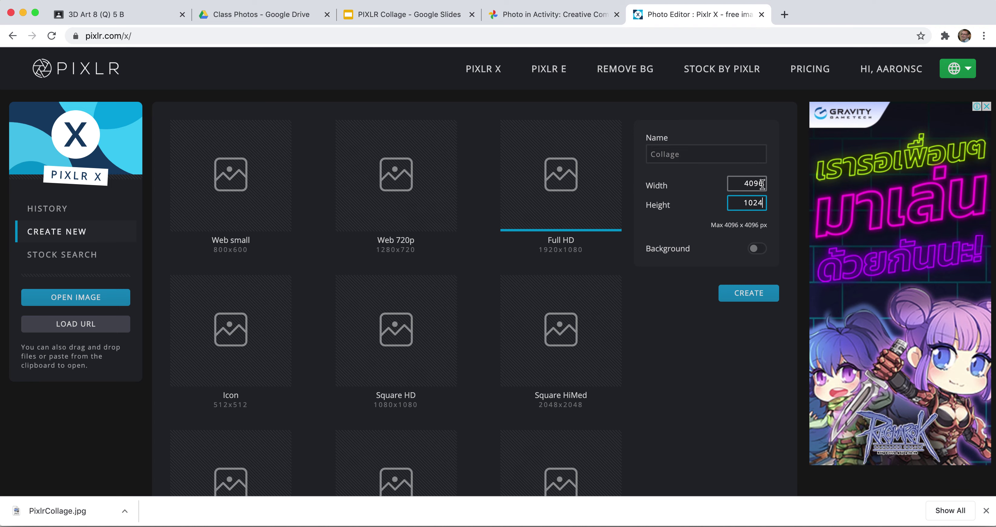
{"action": "left_click", "coordinate": [751, 295]}
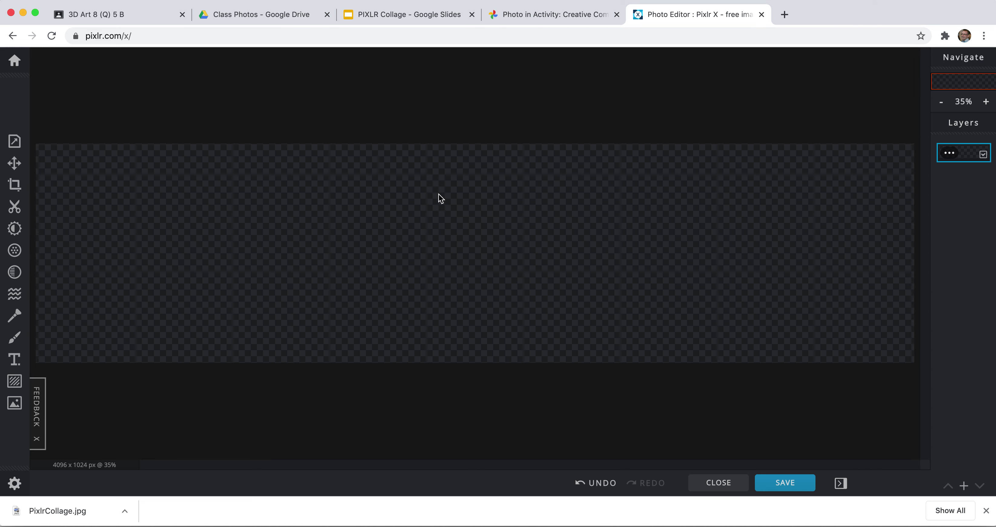
Step: Copy the cloudy sky photo from the Google Slides collage slide, then go back to Pixlr X
{"action": "left_click", "coordinate": [385, 16]}
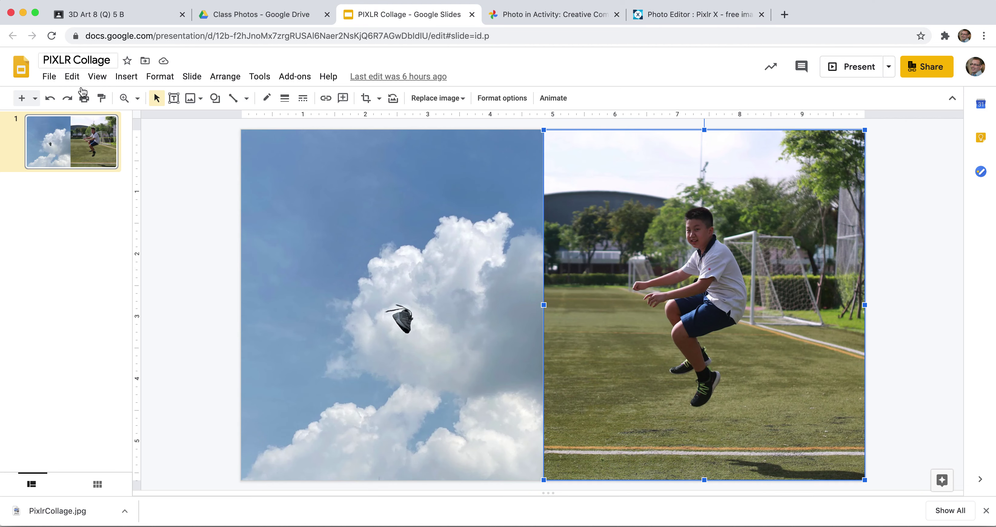
{"action": "left_click", "coordinate": [340, 243]}
{"action": "right_click", "coordinate": [341, 246]}
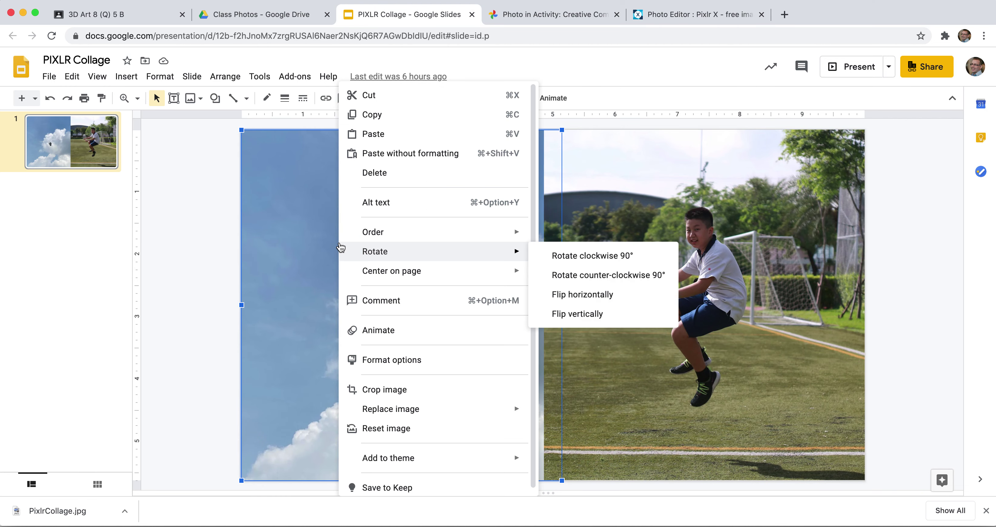
{"action": "left_click", "coordinate": [368, 115]}
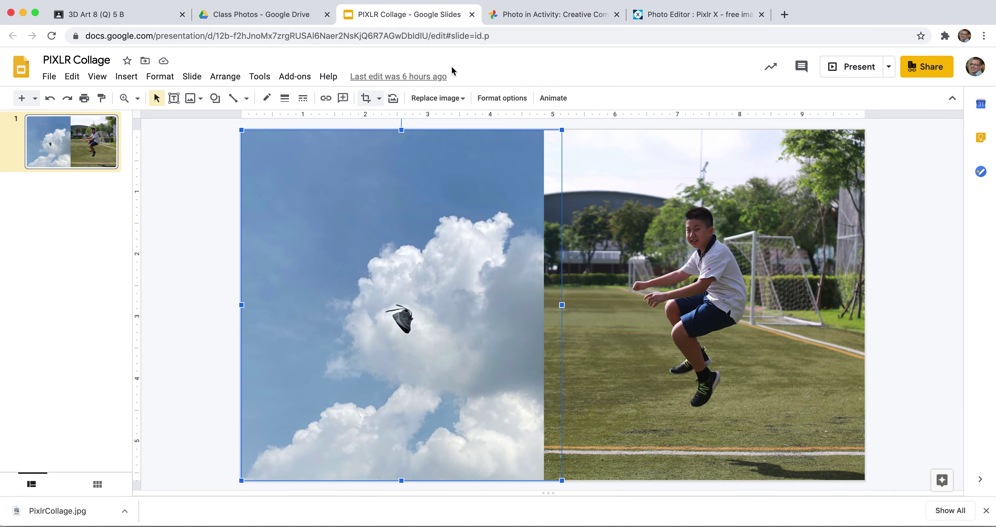
{"action": "left_click", "coordinate": [659, 22]}
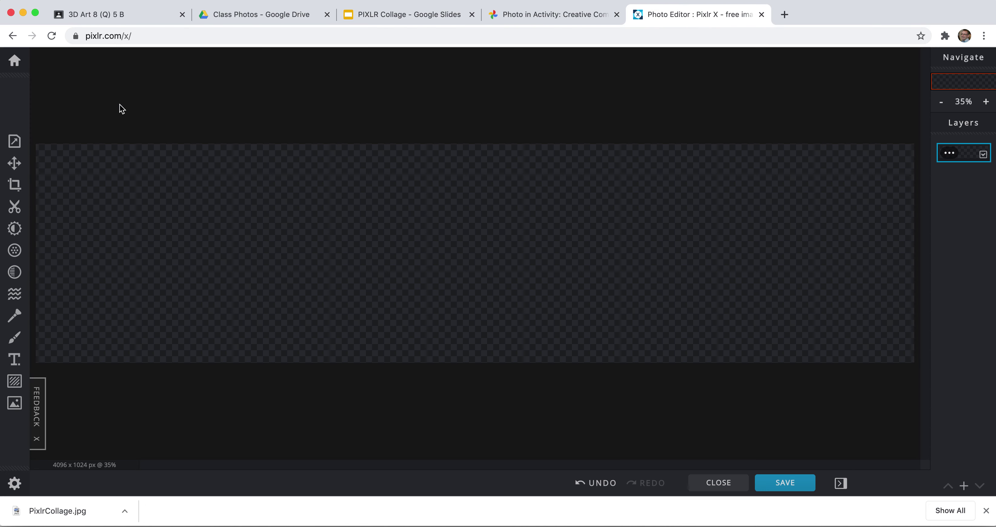
Step: Paste the sky photo and size it to about 937 × 1025 px at the canvas's top-left corner
{"action": "left_click", "coordinate": [99, 4]}
{"action": "left_click", "coordinate": [120, 61]}
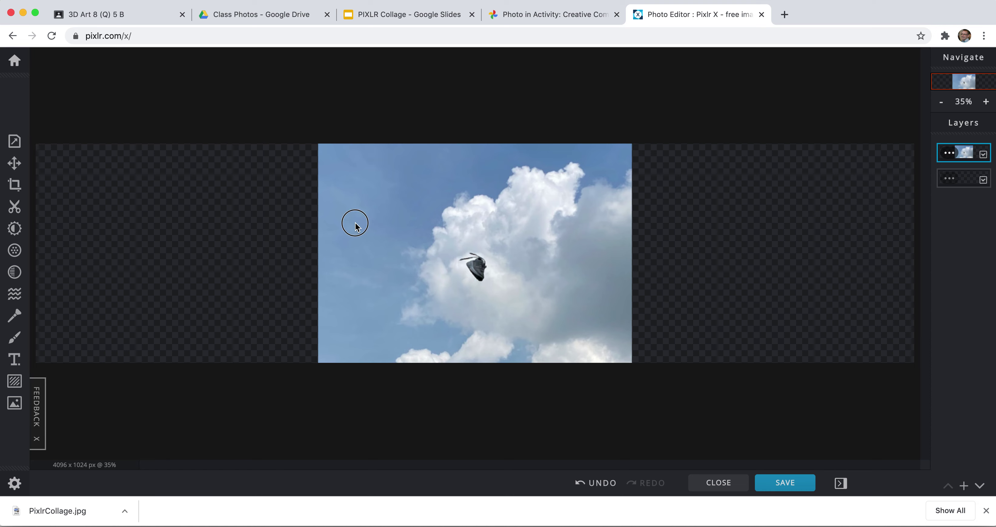
{"action": "left_click", "coordinate": [13, 164]}
{"action": "left_click_drag", "start_coordinate": [469, 234], "coordinate": [338, 233]}
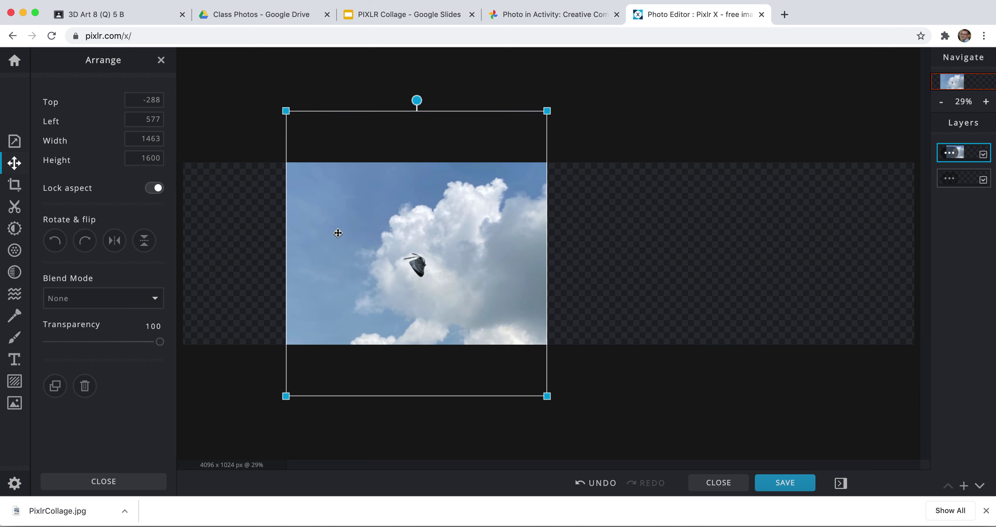
{"action": "left_click_drag", "start_coordinate": [462, 224], "coordinate": [359, 272]}
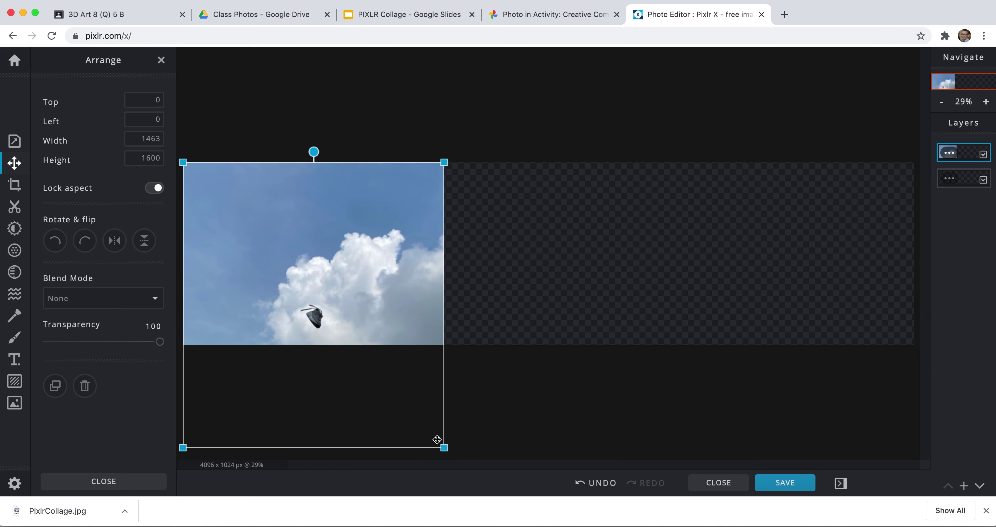
{"action": "left_click_drag", "start_coordinate": [443, 449], "coordinate": [349, 328]}
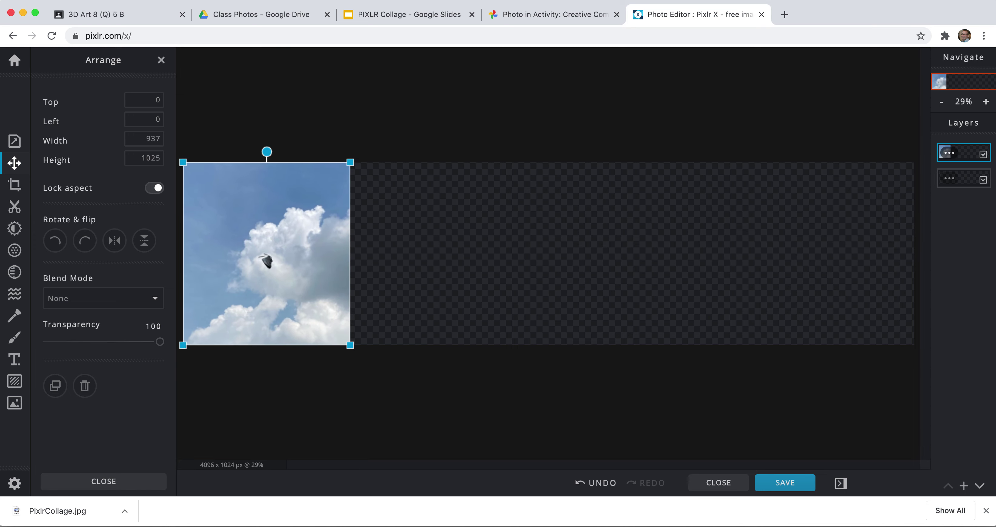
{"action": "left_click", "coordinate": [104, 481]}
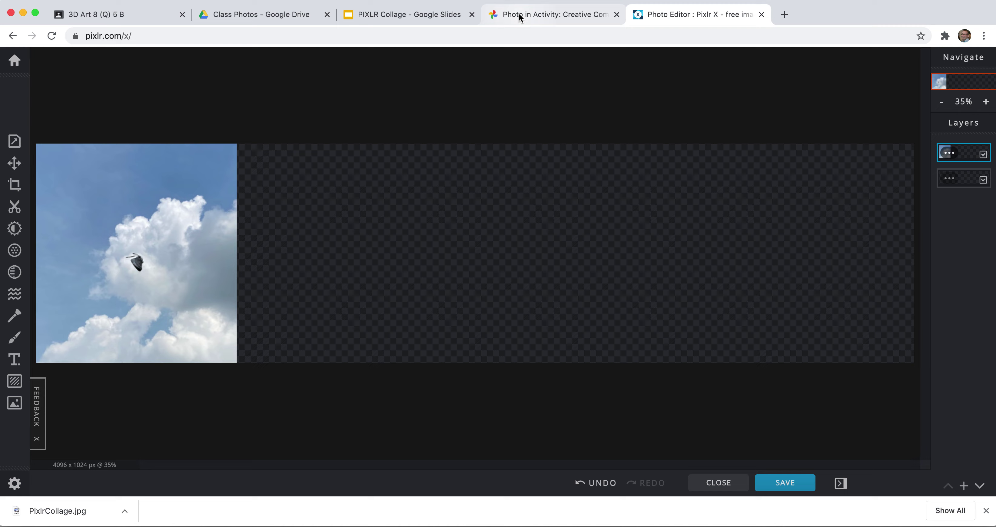
Step: In Slides, leave crop mode on the boy photo, copy it, and return to Pixlr X
{"action": "left_click", "coordinate": [458, 17]}
{"action": "double_click", "coordinate": [644, 212]}
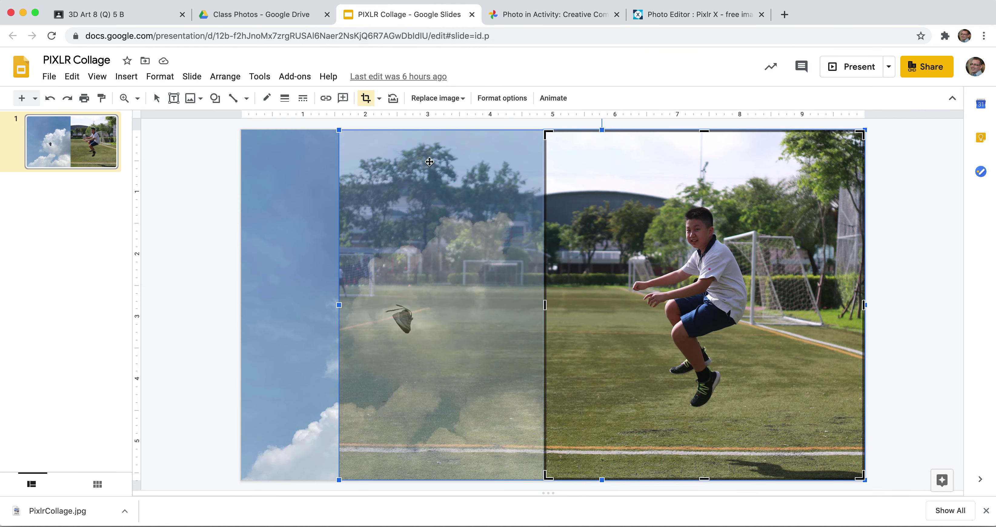
{"action": "left_click", "coordinate": [634, 209]}
{"action": "left_click", "coordinate": [893, 253]}
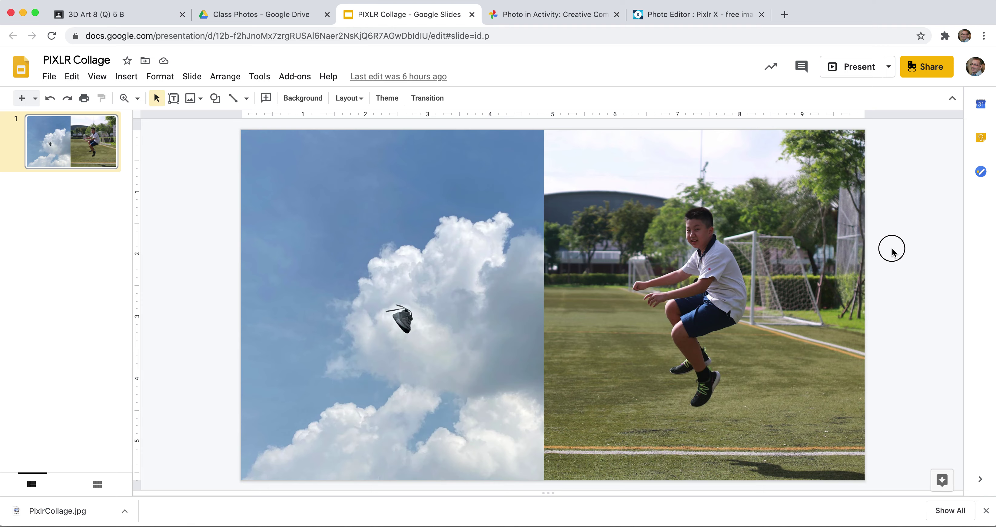
{"action": "right_click", "coordinate": [714, 244]}
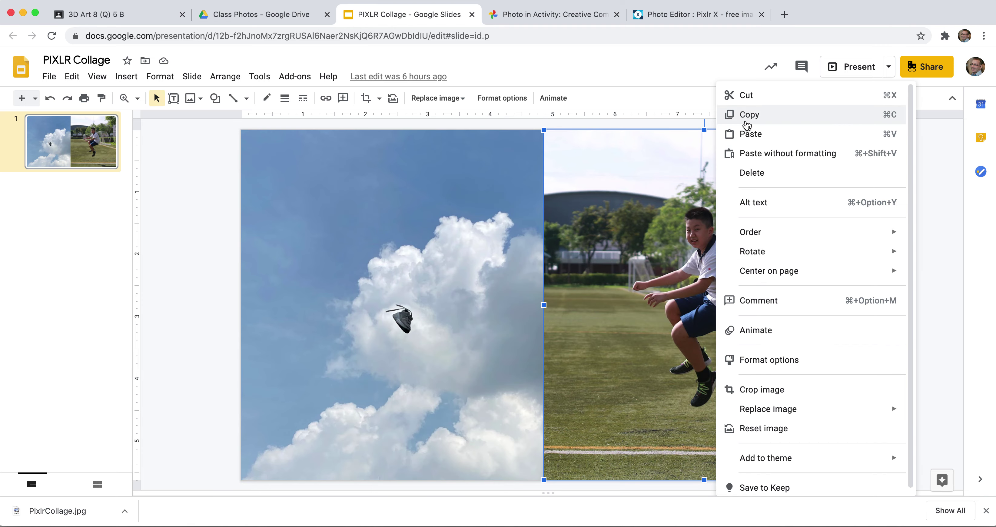
{"action": "left_click", "coordinate": [734, 114]}
{"action": "left_click", "coordinate": [669, 15]}
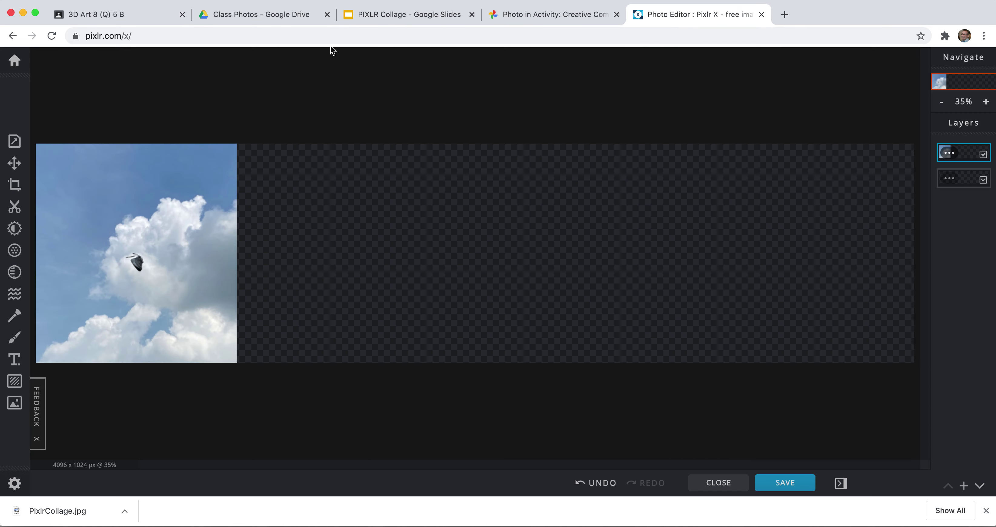
Step: Paste the boy-on-the-field photo into the collage via Edit > Paste
{"action": "left_click", "coordinate": [103, 1]}
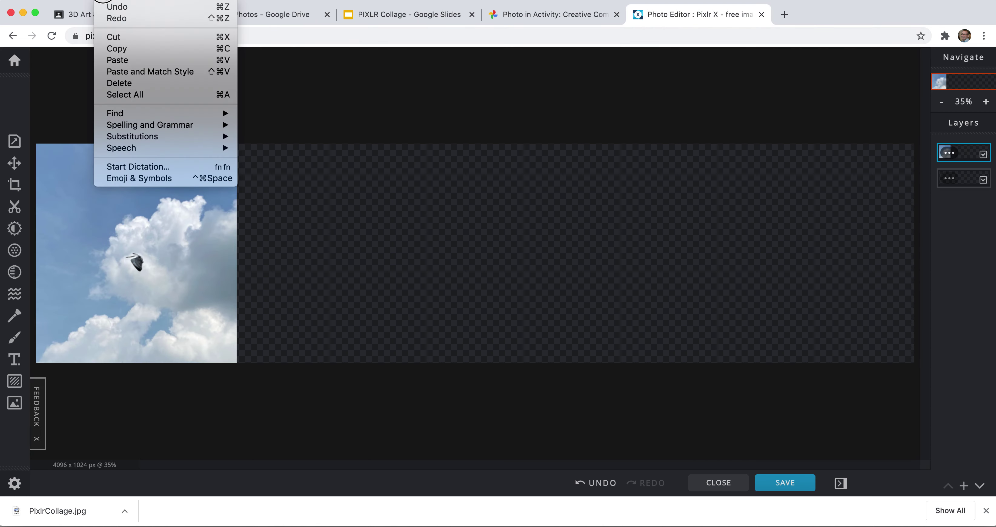
{"action": "left_click", "coordinate": [116, 60]}
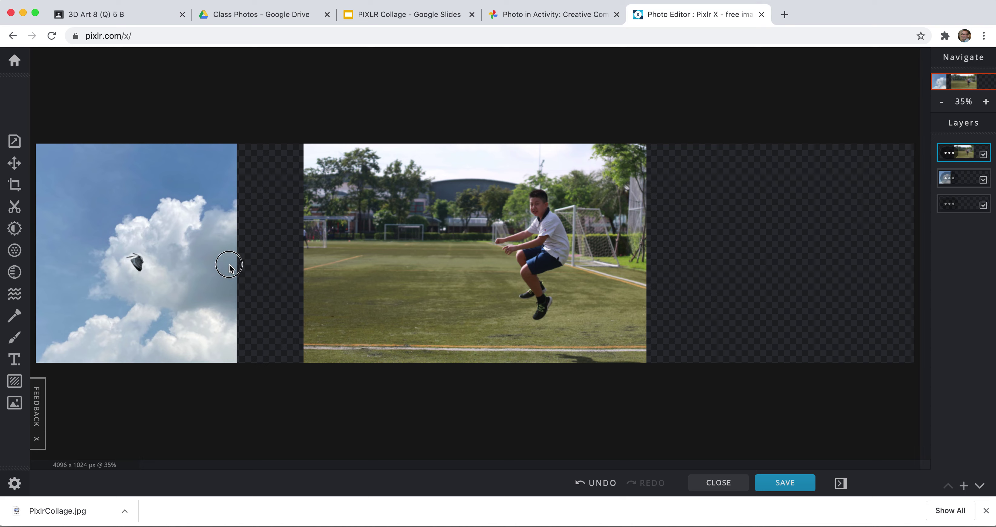
Step: Slide the boy photo left, keep only a rectangle around the boy, and butt it against the sky
{"action": "left_click", "coordinate": [955, 158]}
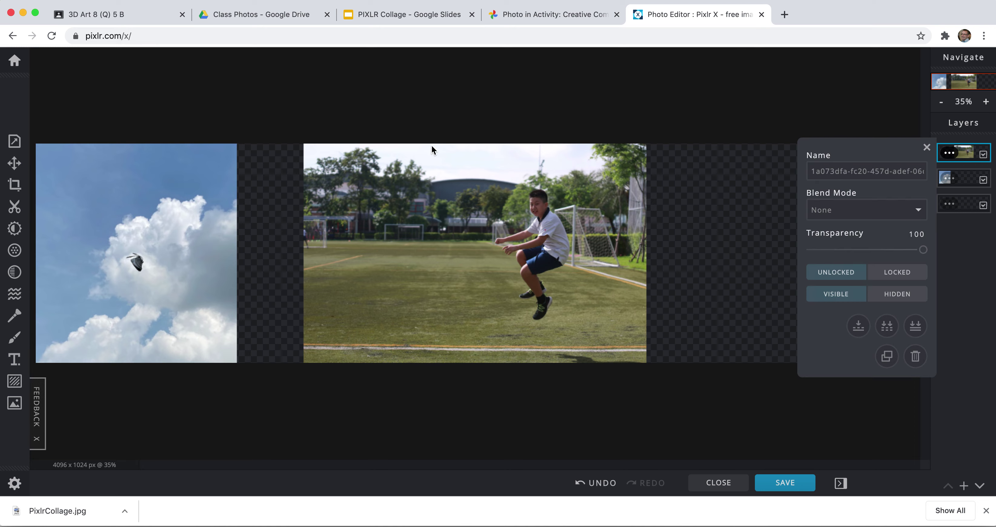
{"action": "left_click", "coordinate": [14, 162]}
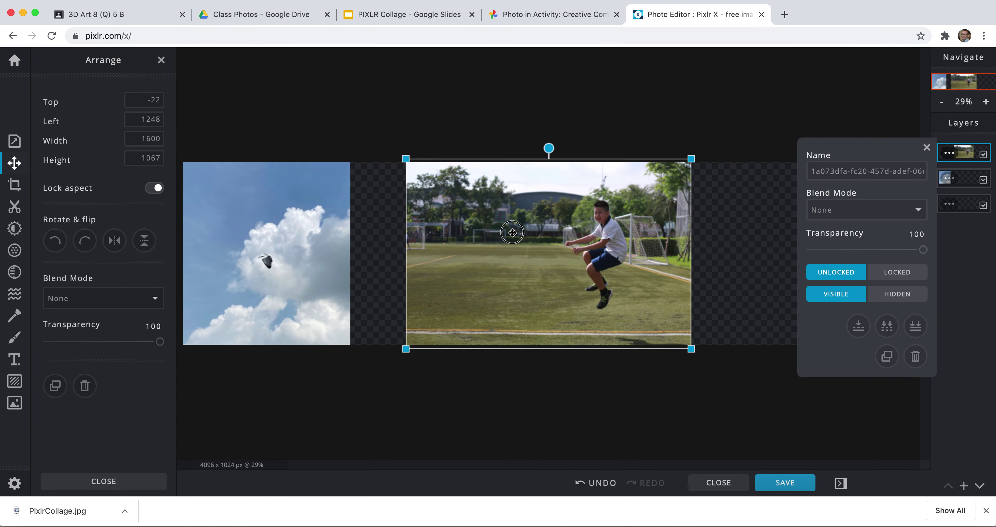
{"action": "left_click_drag", "start_coordinate": [512, 232], "coordinate": [381, 232]}
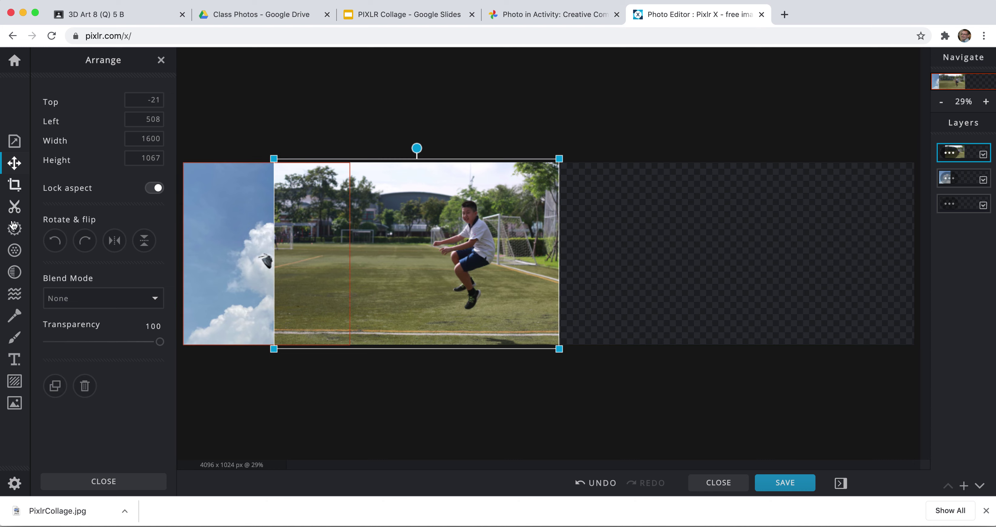
{"action": "left_click", "coordinate": [15, 207]}
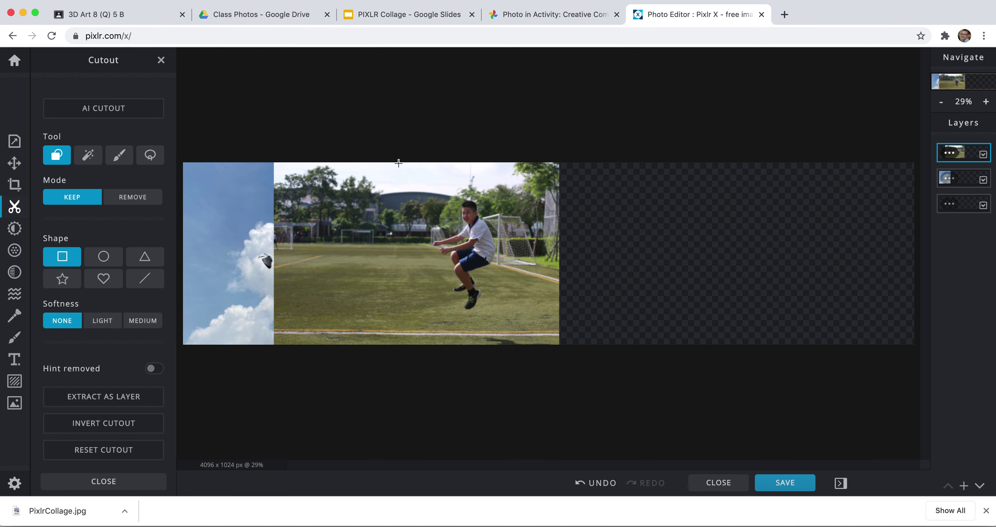
{"action": "left_click_drag", "start_coordinate": [409, 162], "coordinate": [530, 344]}
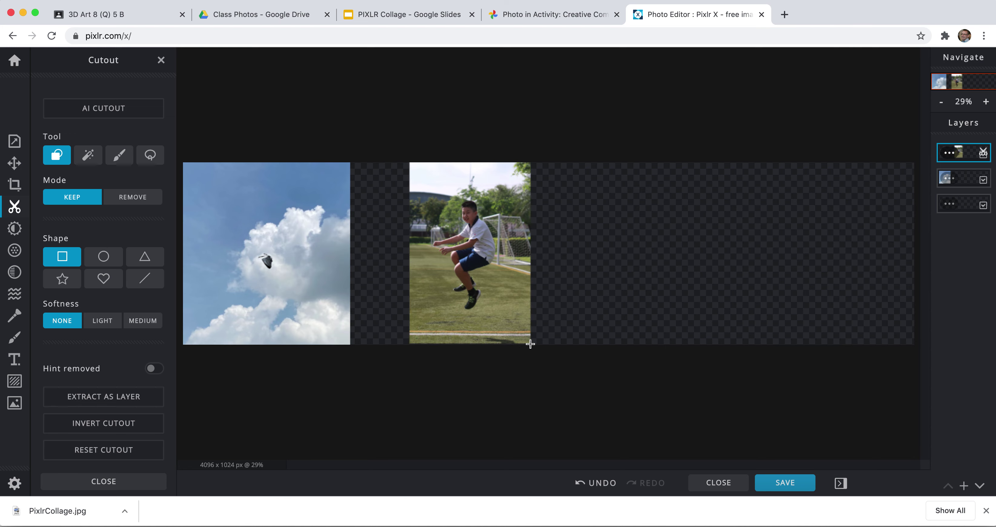
{"action": "left_click", "coordinate": [14, 162]}
{"action": "left_click_drag", "start_coordinate": [448, 223], "coordinate": [422, 224]}
{"action": "left_click", "coordinate": [510, 326]}
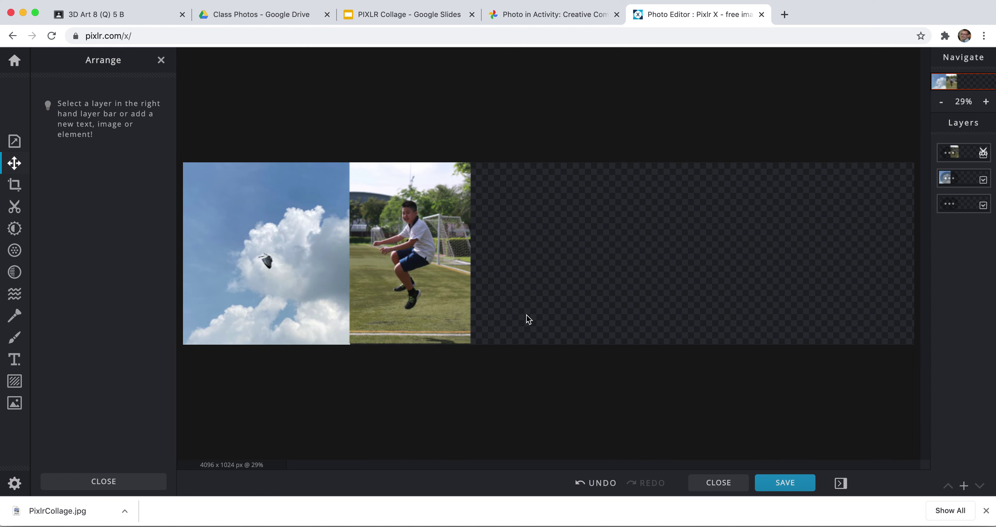
Step: Open the blurry Lego photo from the Google Photos student album and copy the image
{"action": "left_click", "coordinate": [534, 8]}
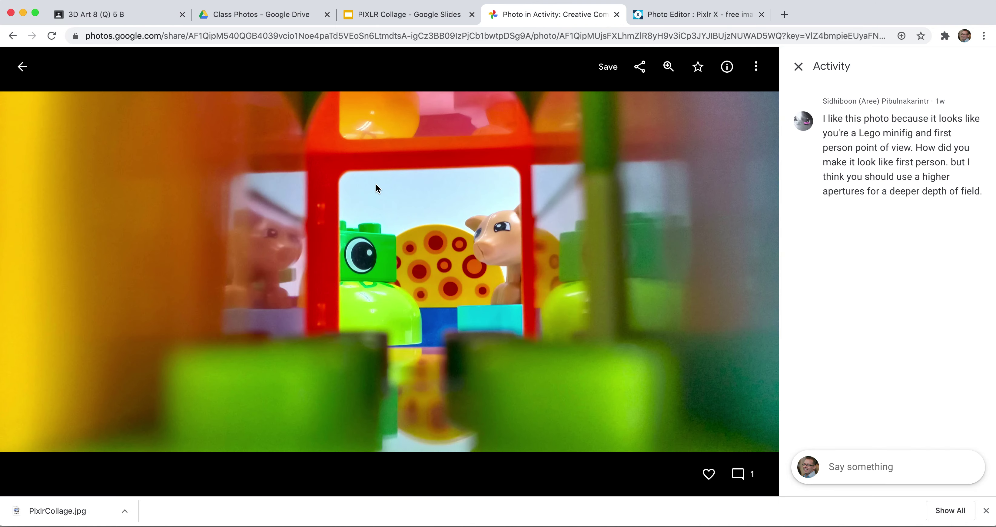
{"action": "left_click", "coordinate": [23, 66]}
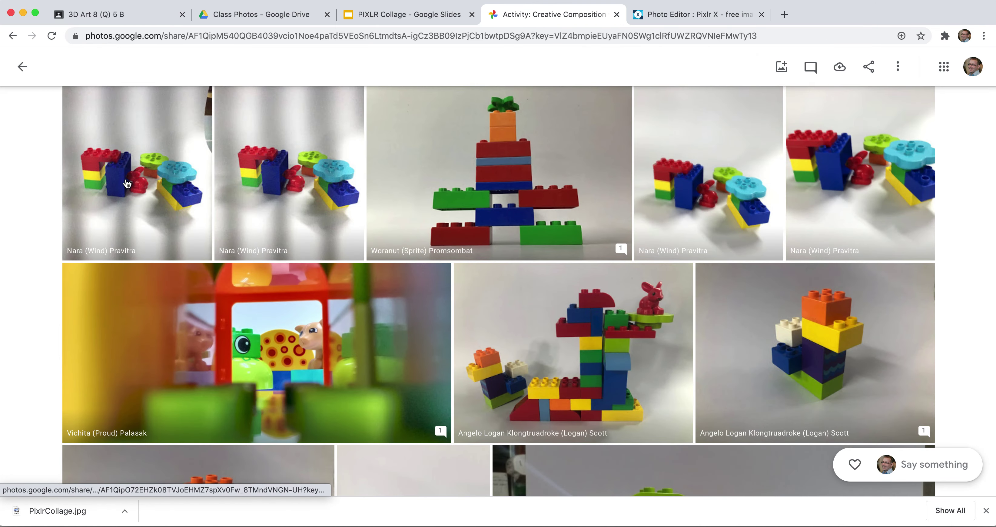
{"action": "left_click", "coordinate": [328, 362]}
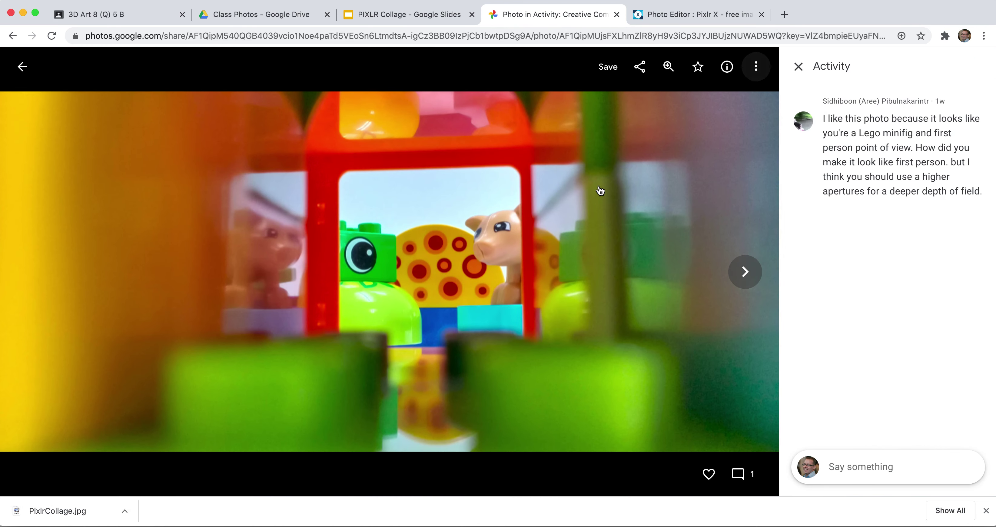
{"action": "right_click", "coordinate": [561, 204]}
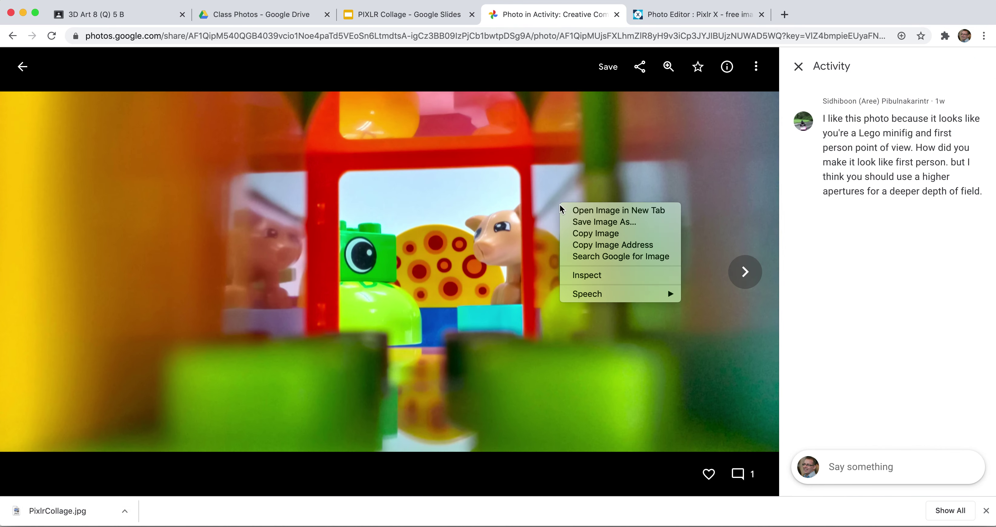
{"action": "left_click", "coordinate": [574, 234]}
Step: Paste the Lego photo and size it to fill the right side, flush with the boy strip
{"action": "left_click", "coordinate": [701, 15]}
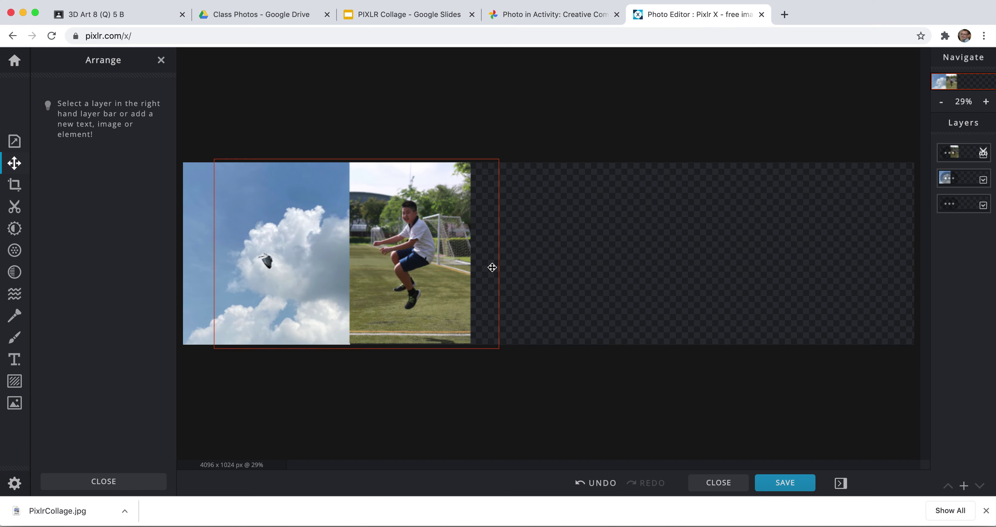
{"action": "left_click", "coordinate": [105, 5]}
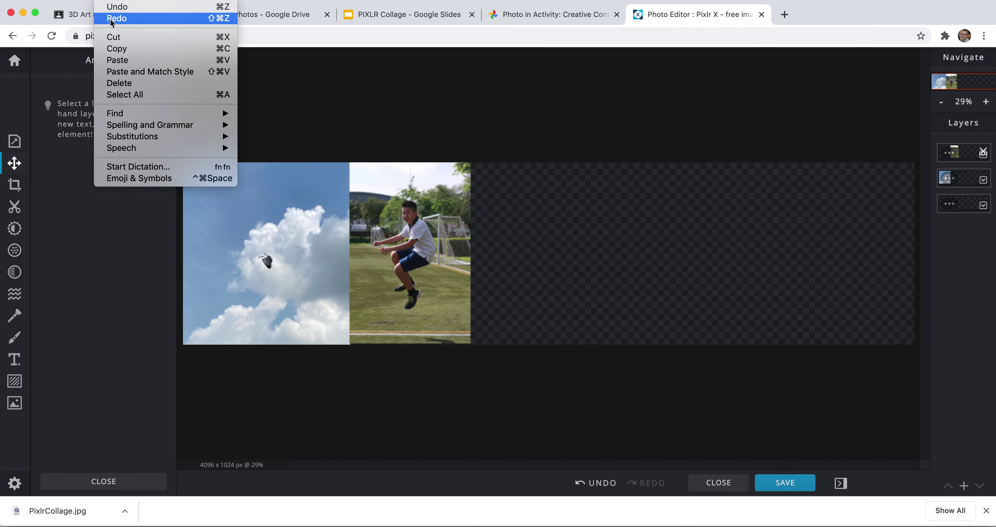
{"action": "left_click", "coordinate": [116, 61]}
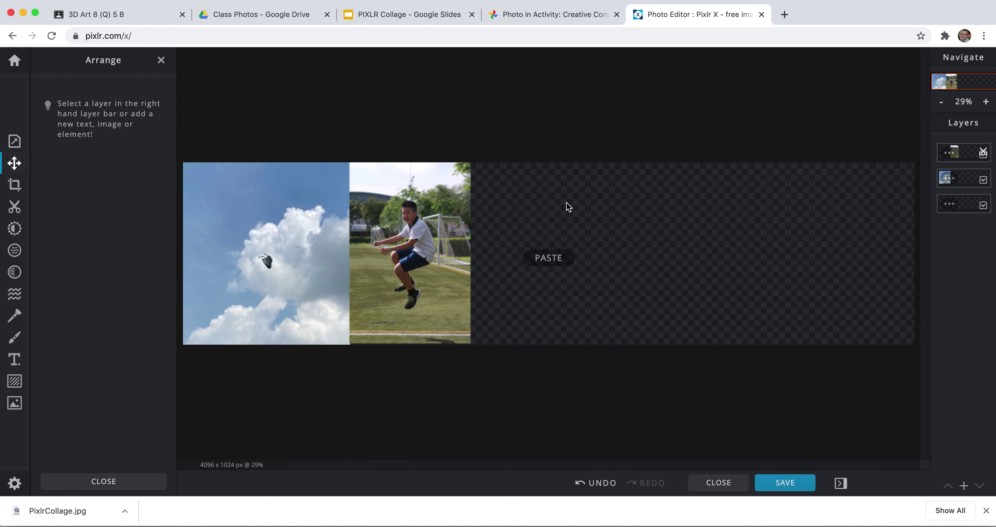
{"action": "left_click_drag", "start_coordinate": [590, 270], "coordinate": [696, 259]}
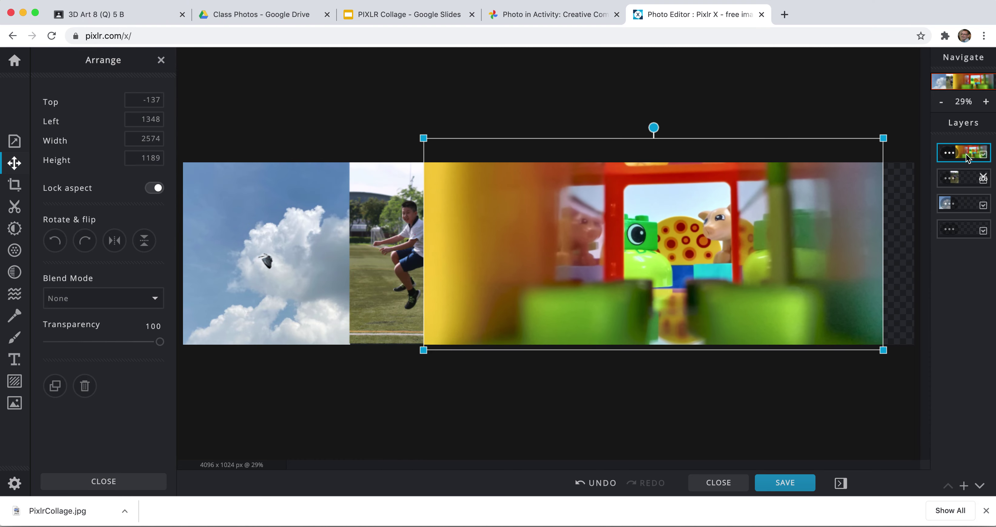
{"action": "left_click_drag", "start_coordinate": [773, 243], "coordinate": [804, 269]}
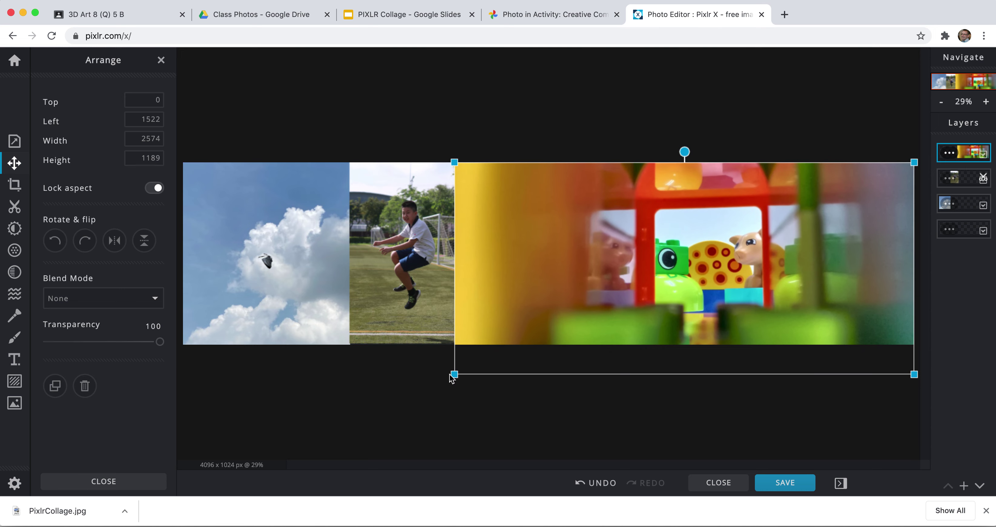
{"action": "left_click_drag", "start_coordinate": [452, 374], "coordinate": [468, 351]}
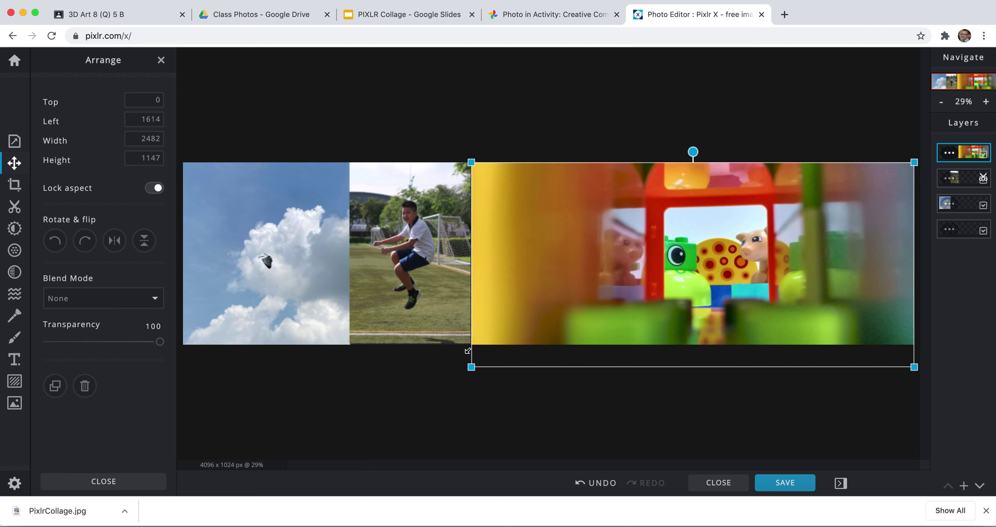
{"action": "left_click", "coordinate": [457, 407]}
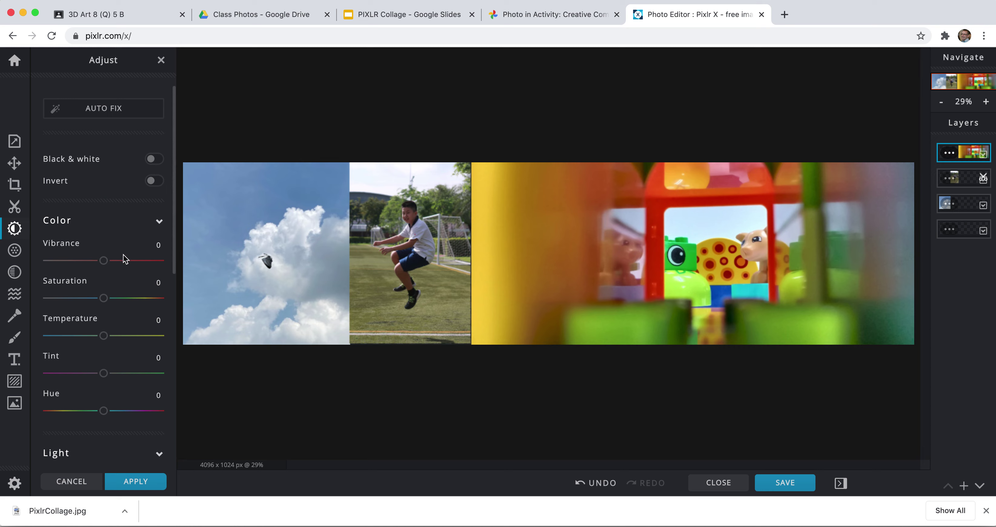
{"action": "mouse_move", "coordinate": [104, 299]}
{"action": "left_mouse_down"}
{"action": "mouse_move", "coordinate": [34, 303]}
{"action": "mouse_move", "coordinate": [160, 307]}
{"action": "mouse_move", "coordinate": [106, 302]}
{"action": "left_mouse_up"}
{"action": "left_click", "coordinate": [15, 229]}
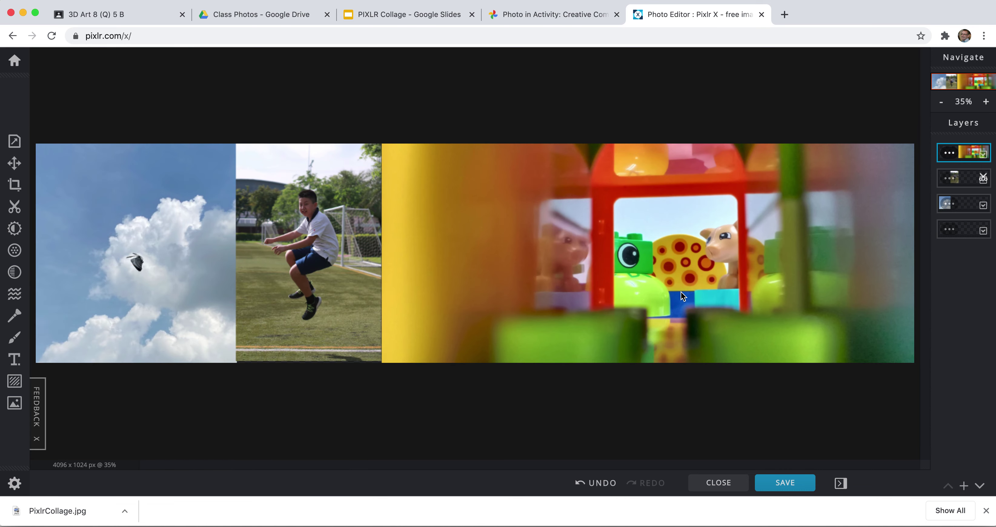
Step: Download the collage as a high-quality JPG named Collage, allowing multiple downloads
{"action": "left_click", "coordinate": [787, 484]}
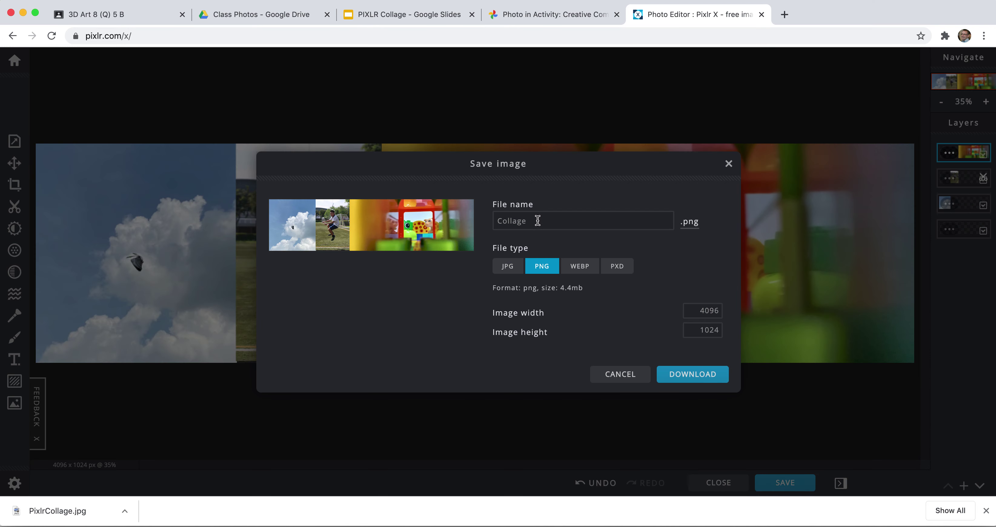
{"action": "left_click", "coordinate": [514, 270]}
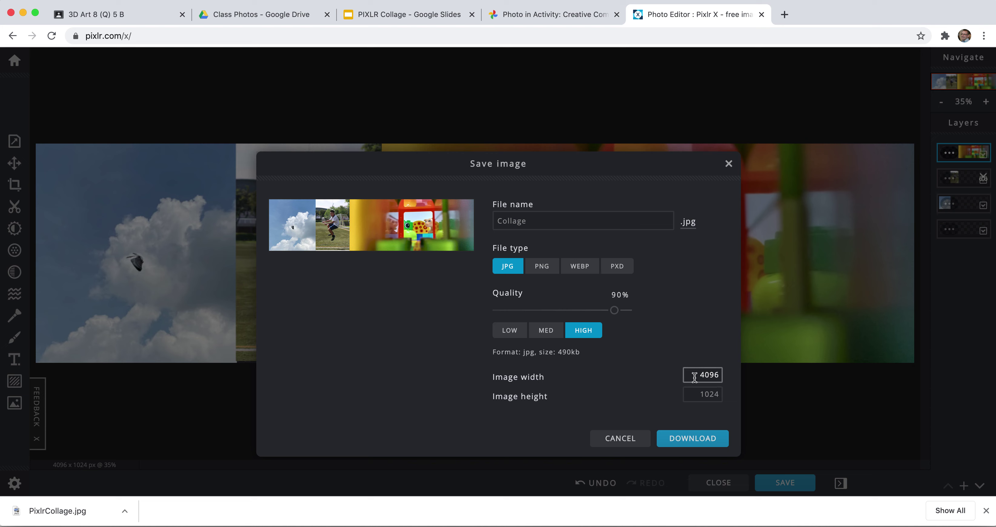
{"action": "left_click", "coordinate": [684, 447]}
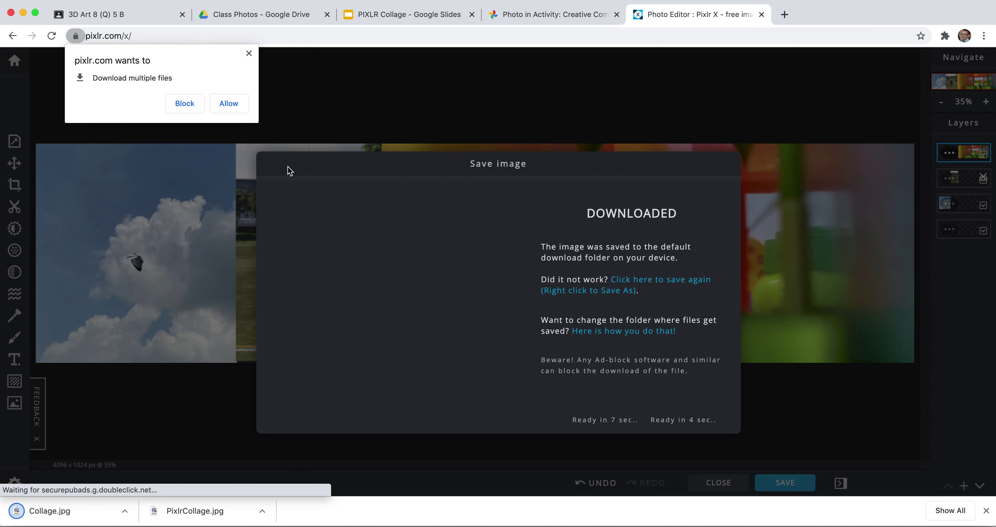
{"action": "left_click", "coordinate": [229, 104]}
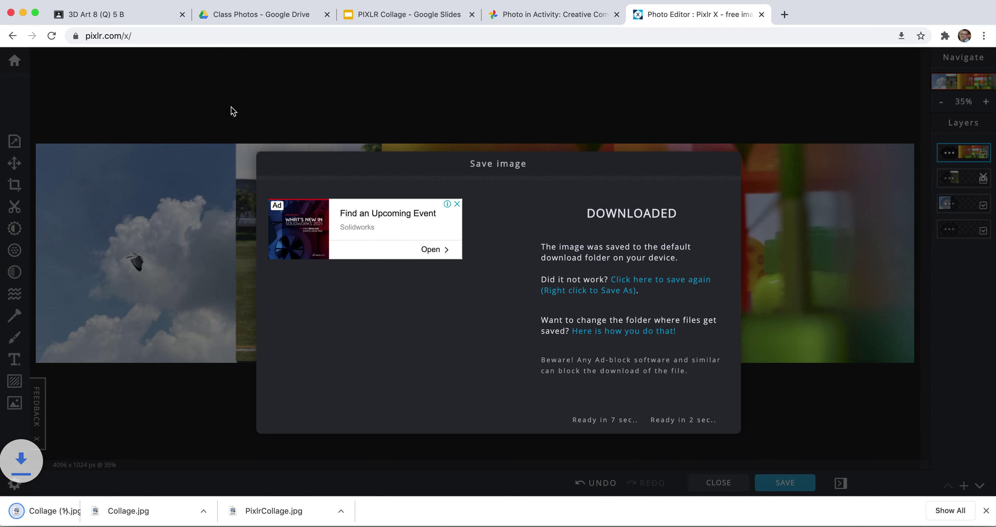
{"action": "left_click", "coordinate": [124, 511]}
{"action": "left_click", "coordinate": [147, 512]}
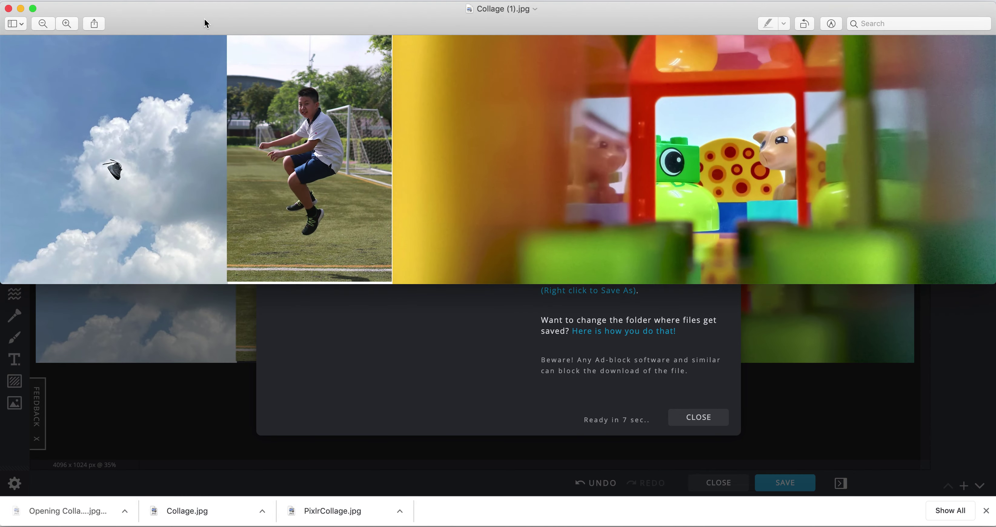
{"action": "double_click", "coordinate": [196, 11]}
{"action": "left_click", "coordinate": [49, 92]}
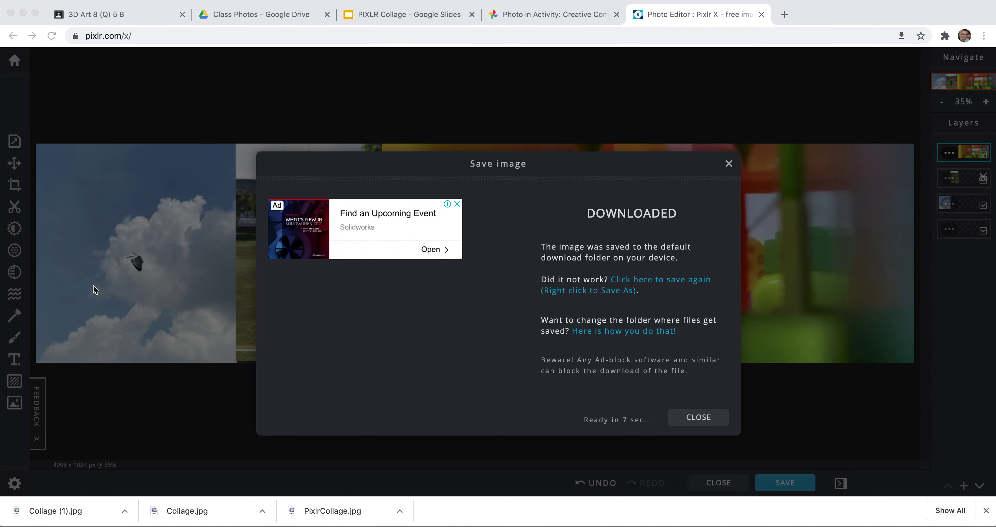
{"action": "left_click", "coordinate": [125, 511]}
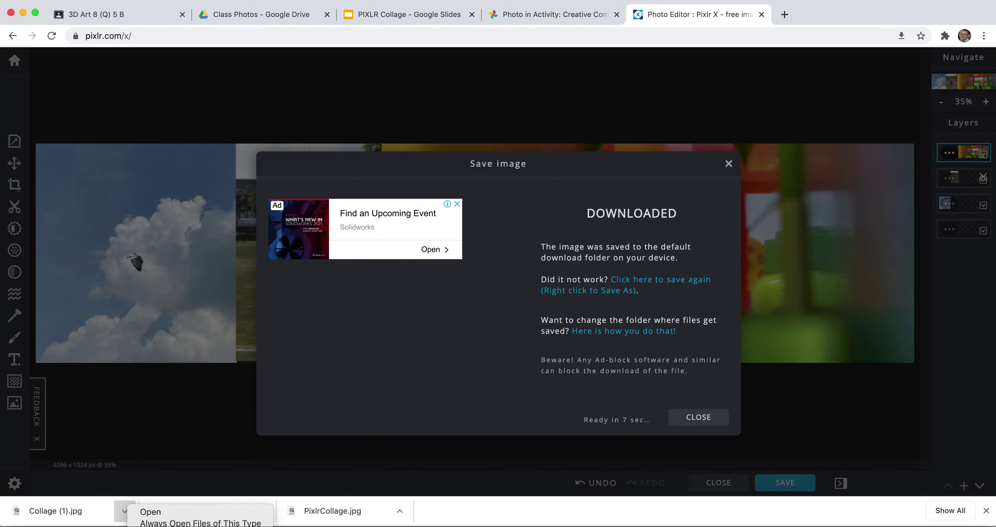
{"action": "left_click", "coordinate": [166, 525]}
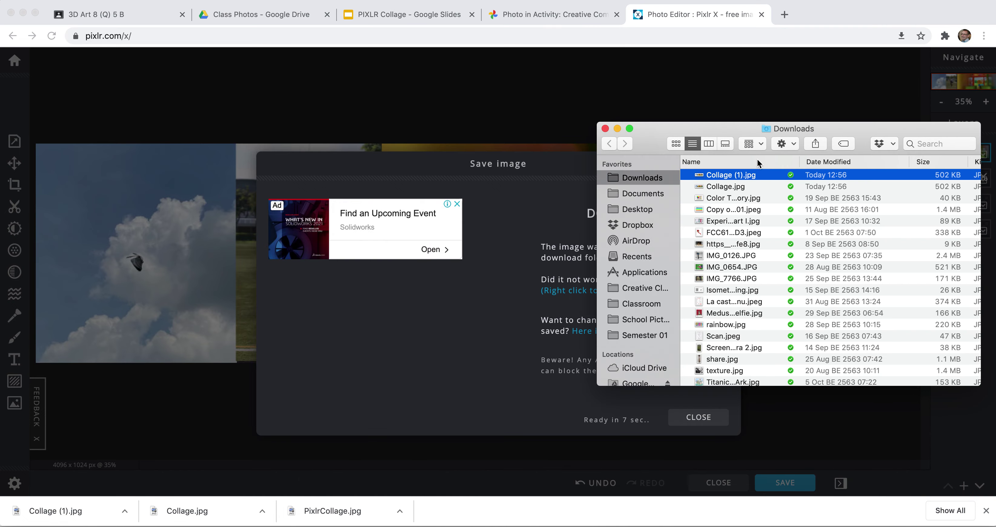
Step: Quick Look Collage (1).jpg in Downloads to check the sky, boy and Lego collage
{"action": "left_click_drag", "start_coordinate": [724, 133], "coordinate": [688, 133]}
{"action": "key", "text": "space"}
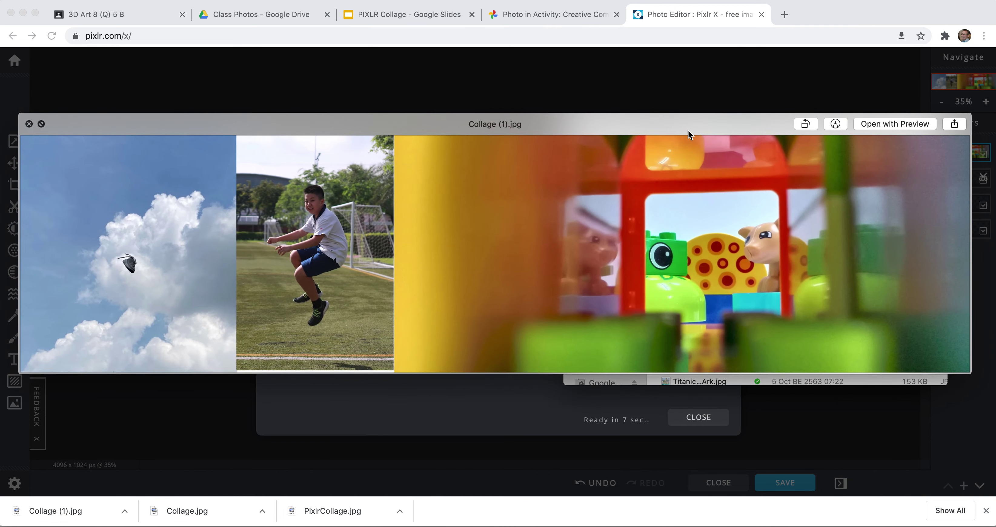
{"action": "key", "text": "space"}
{"action": "key", "text": "space"}
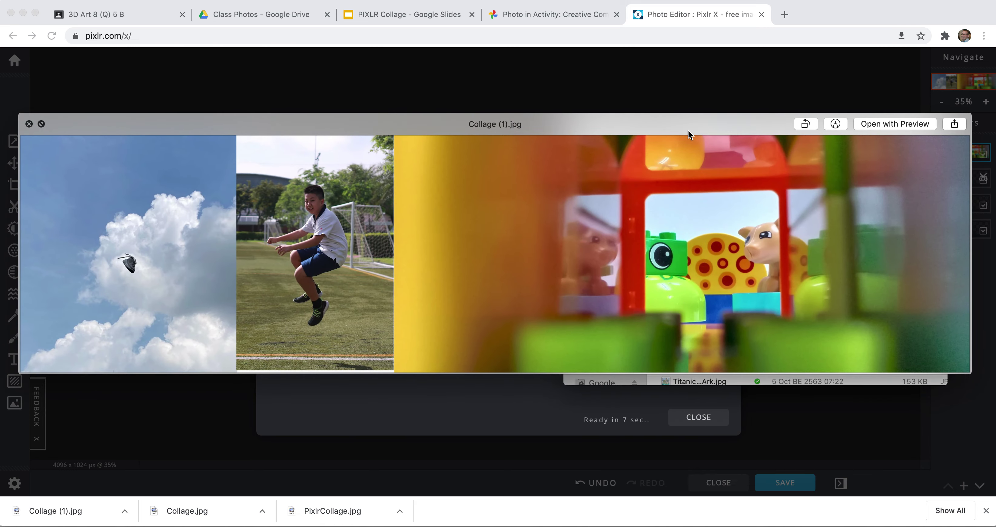